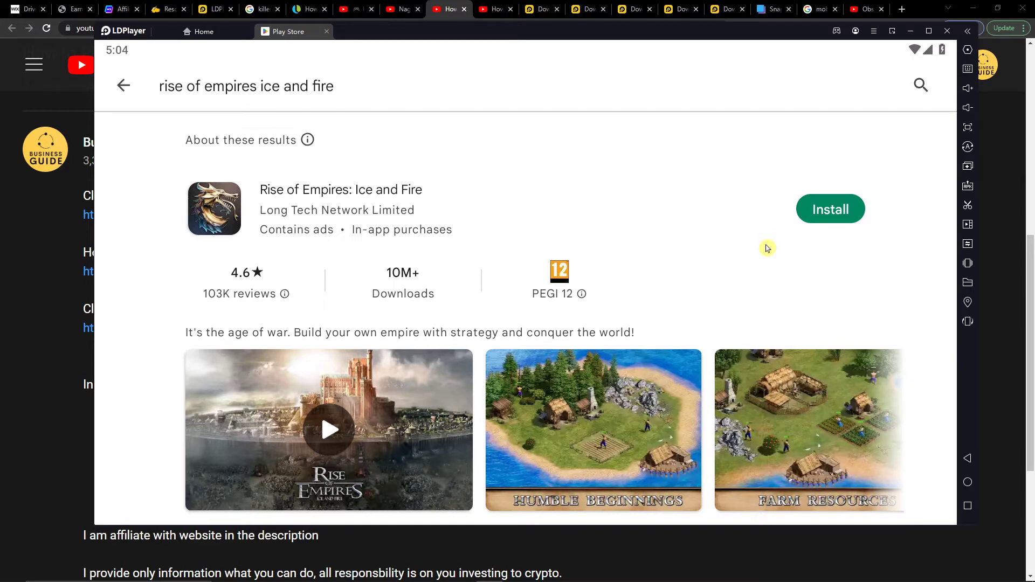
# - Open the LDPlayer website in the browser and download the LDPlayer 9 installer
pyautogui.click(436, 5)
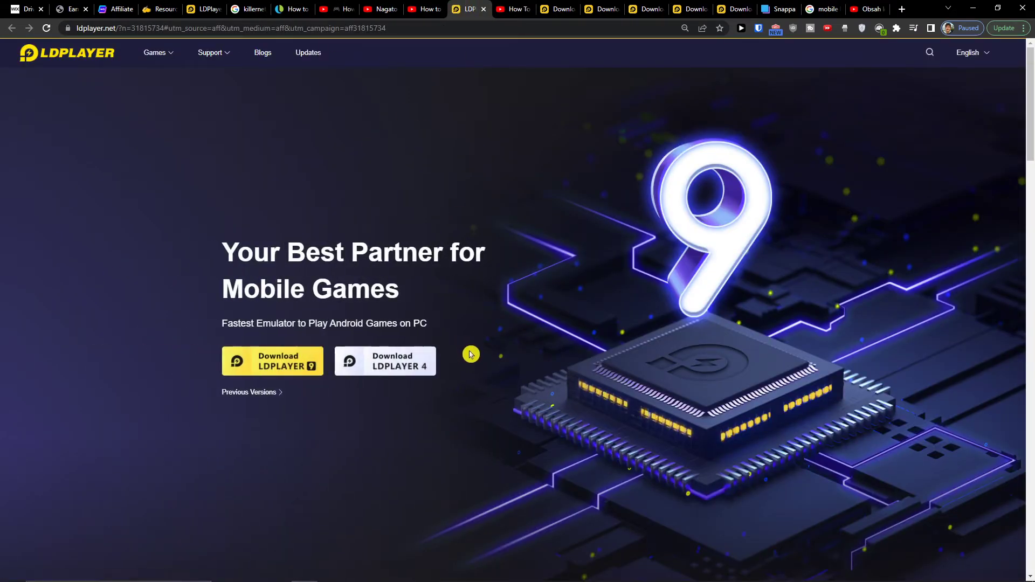
pyautogui.scroll(-1, 471, 357)
pyautogui.scroll(1, 471, 359)
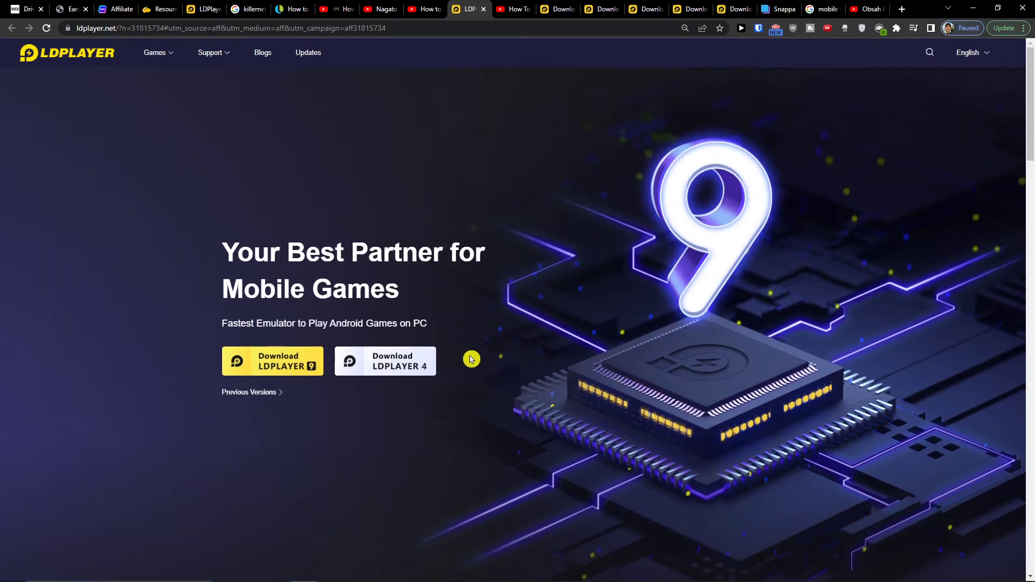
pyautogui.click(290, 372)
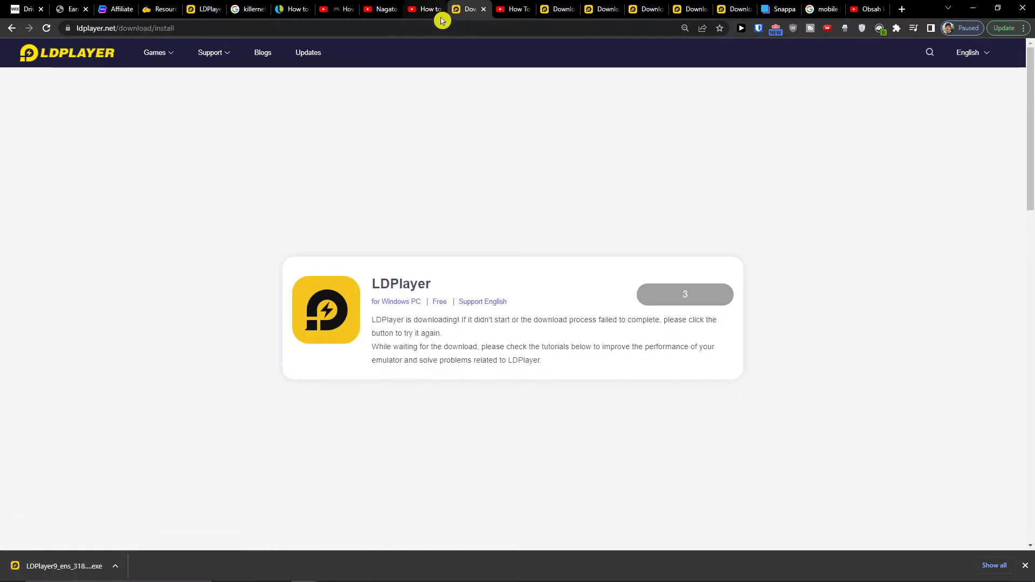
# - Open the YouTube video "How To Install LDplayer On your PC In 2022" and play it in full screen
pyautogui.click(506, 6)
pyautogui.click(54, 406)
pyautogui.click(38, 406)
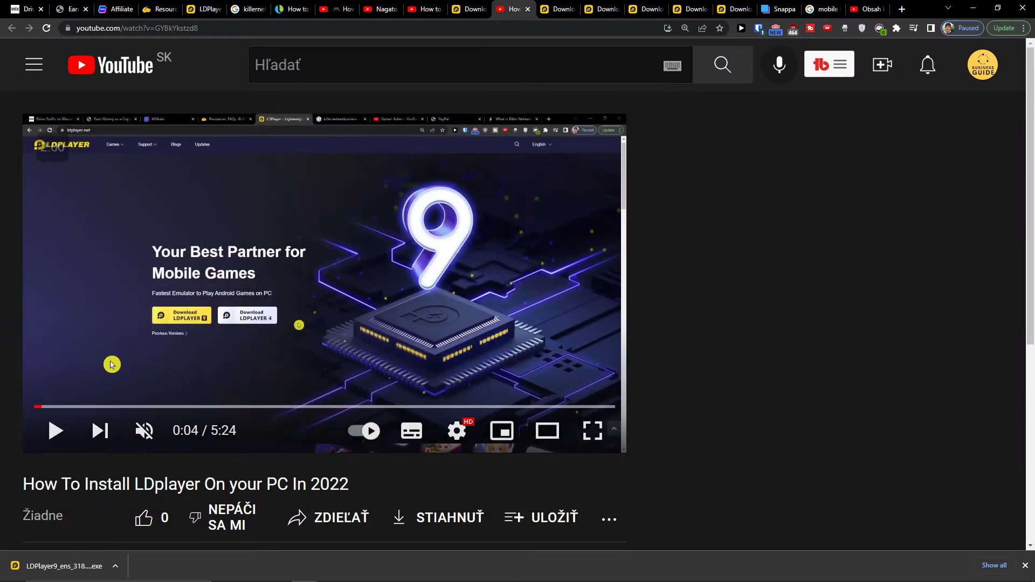
pyautogui.click(152, 338)
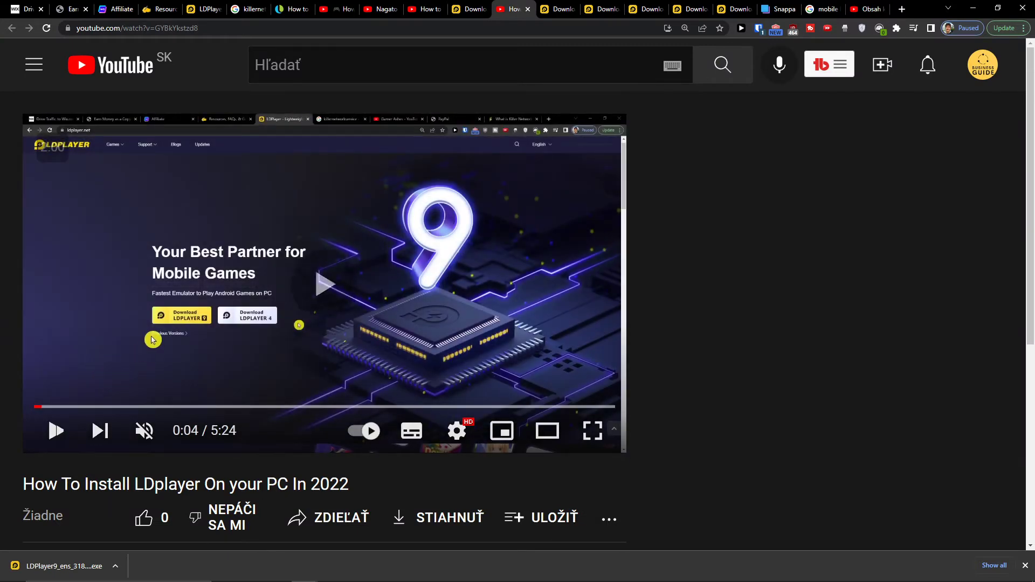
pyautogui.click(591, 430)
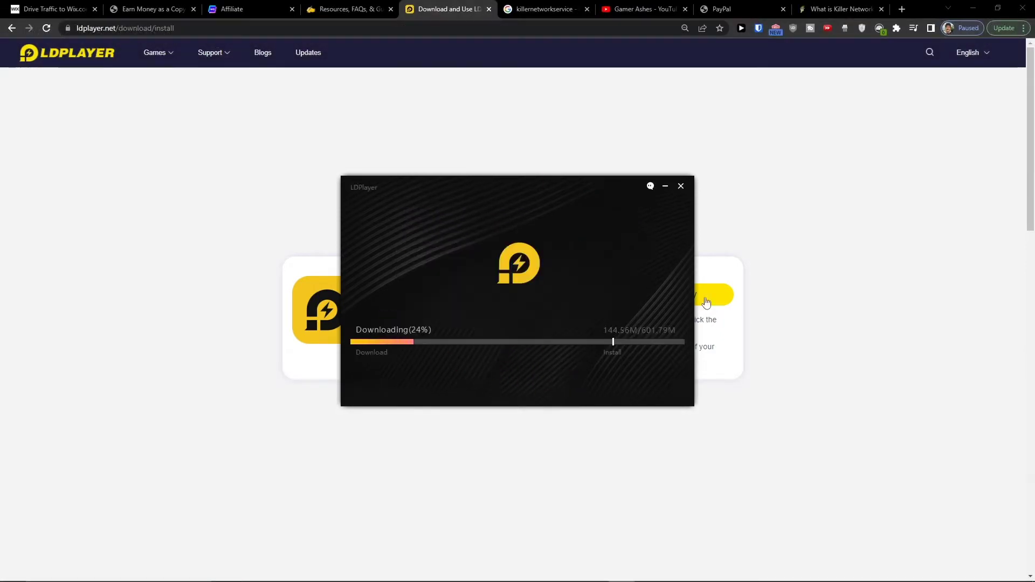
# - Skip through the installation video to the Google sign-in part at about 2:53, pause it and leave full screen
pyautogui.press('Right')
pyautogui.press('Right')
pyautogui.press('Right')
pyautogui.press('Right')
pyautogui.press('Right')
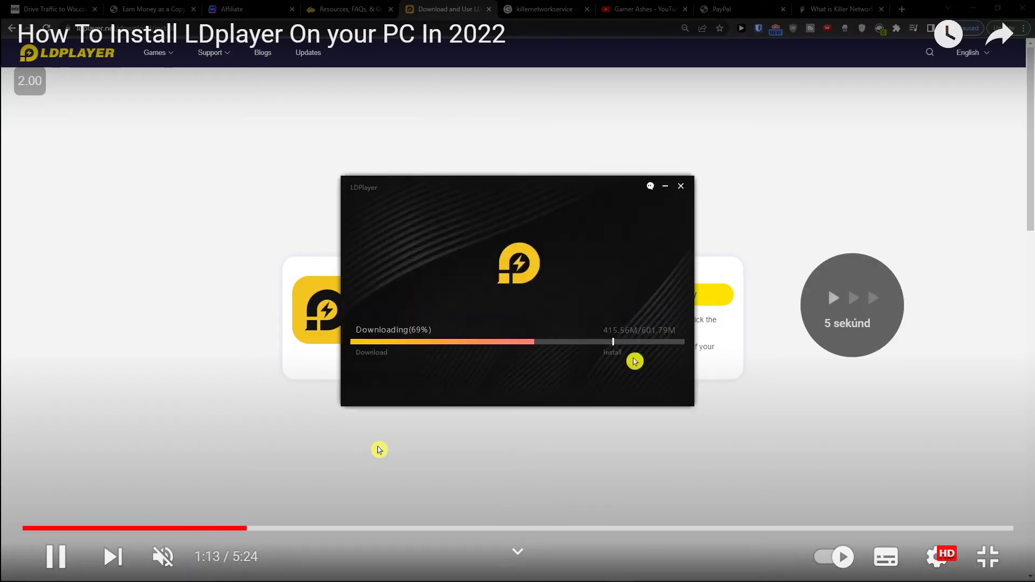
pyautogui.press('Right')
pyautogui.press('Right')
pyautogui.press('Right')
pyautogui.press('Right')
pyautogui.press('Right')
pyautogui.press('Right')
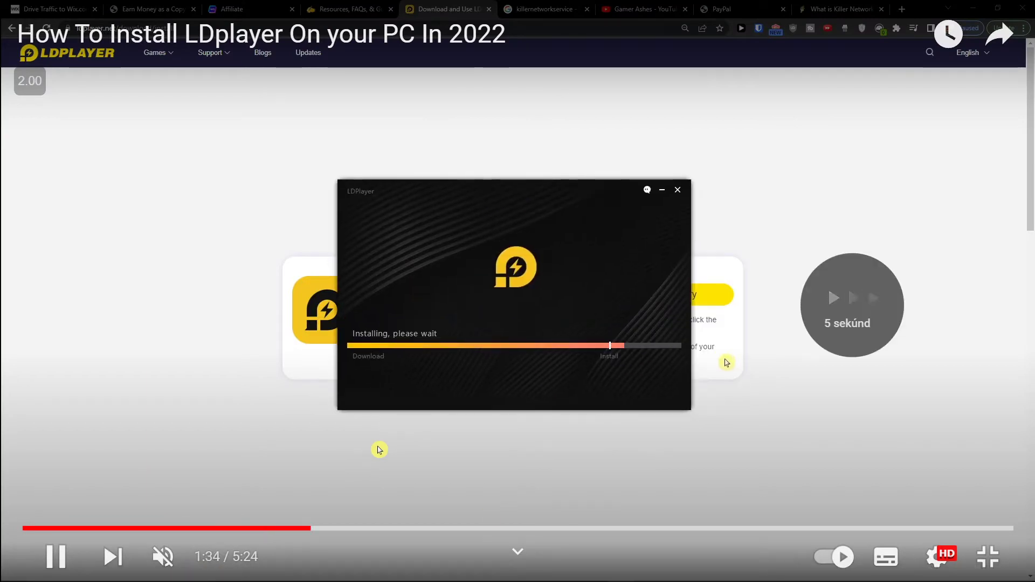
pyautogui.press('Right')
pyautogui.press('Right')
pyautogui.press('Right')
pyautogui.press('Right')
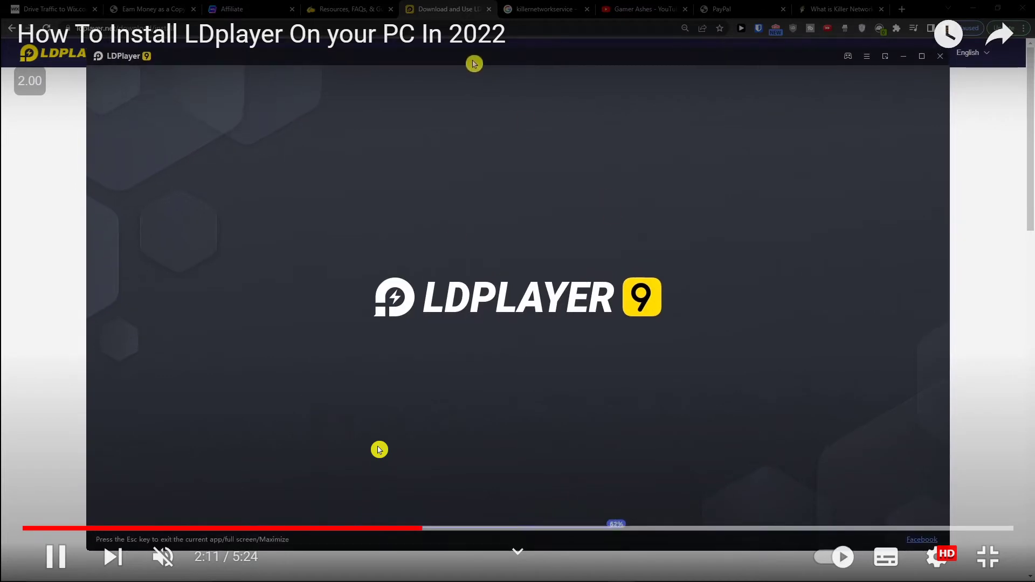
pyautogui.press('Right')
pyautogui.press('Right')
pyautogui.press('Right')
pyautogui.press('Right')
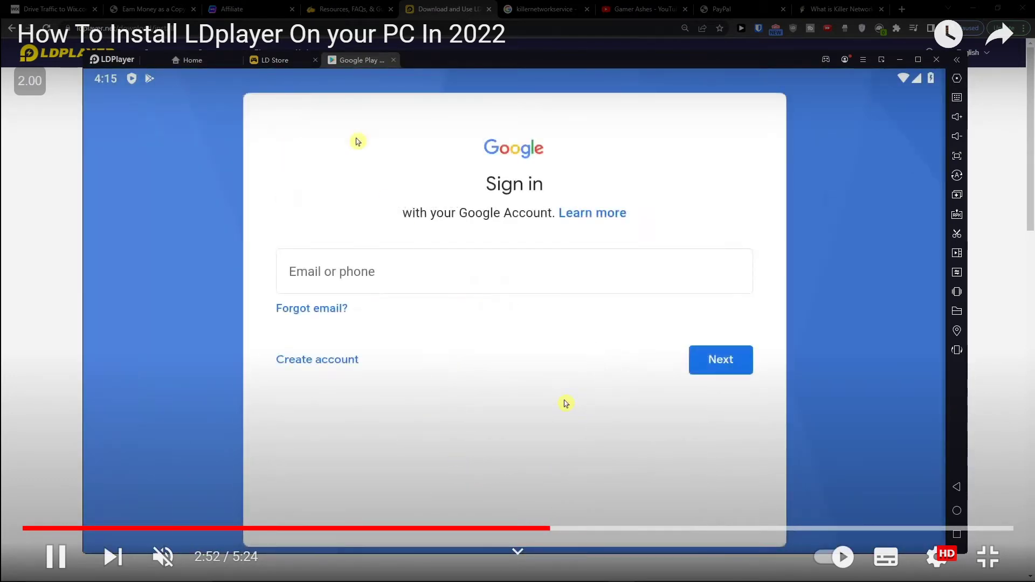
pyautogui.click(612, 349)
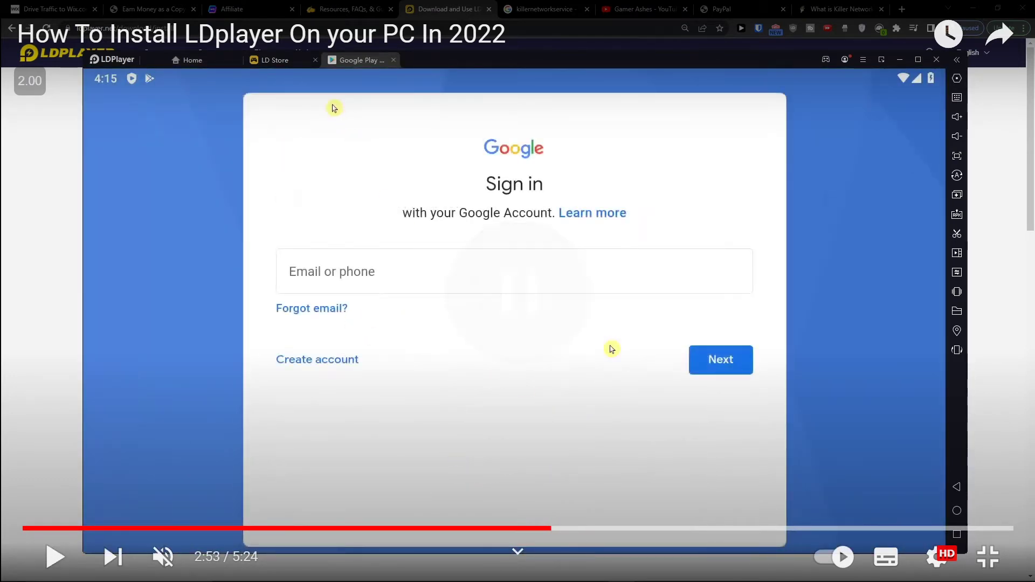
pyautogui.press('Escape')
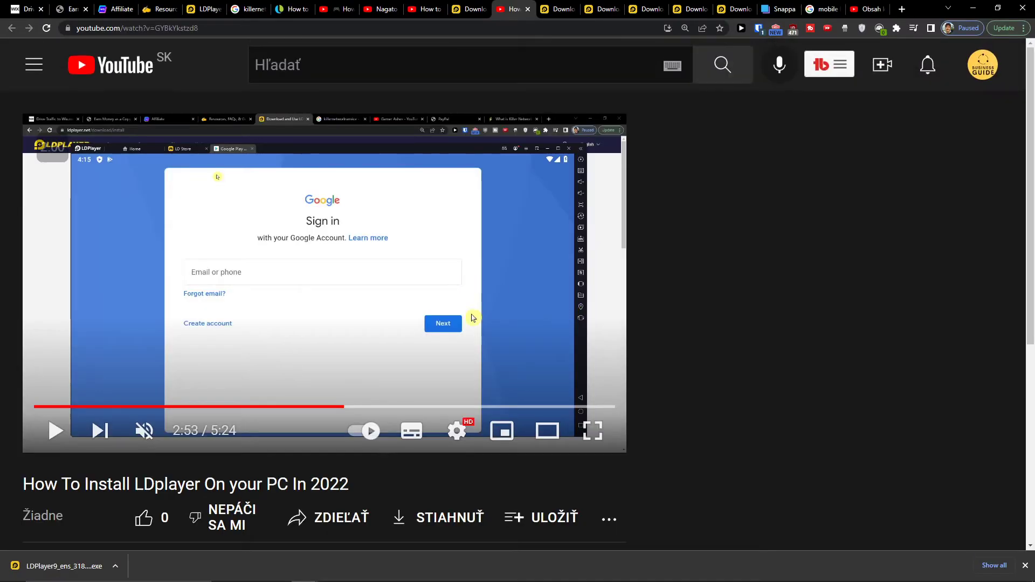
# - Switch to LDPlayer, return to its home screen and open the Play Store from the System Apps folder
pyautogui.click(541, 571)
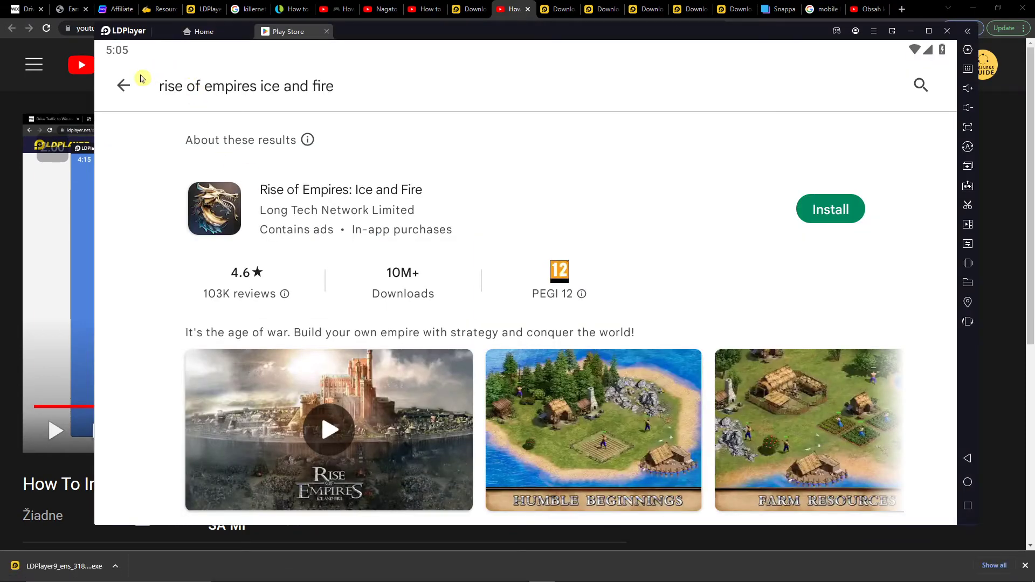
pyautogui.click(123, 85)
pyautogui.click(204, 32)
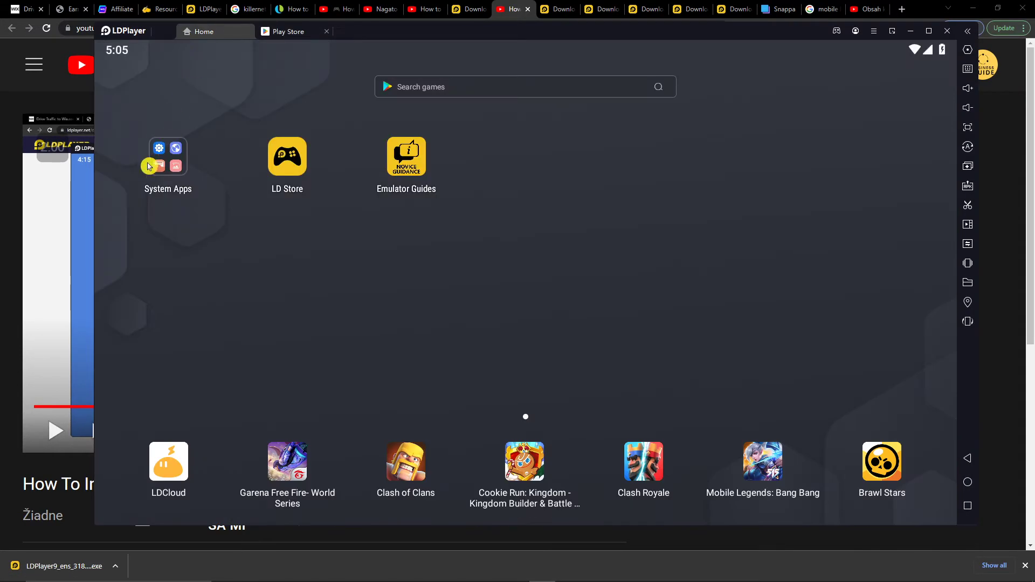
pyautogui.click(170, 166)
pyautogui.click(199, 372)
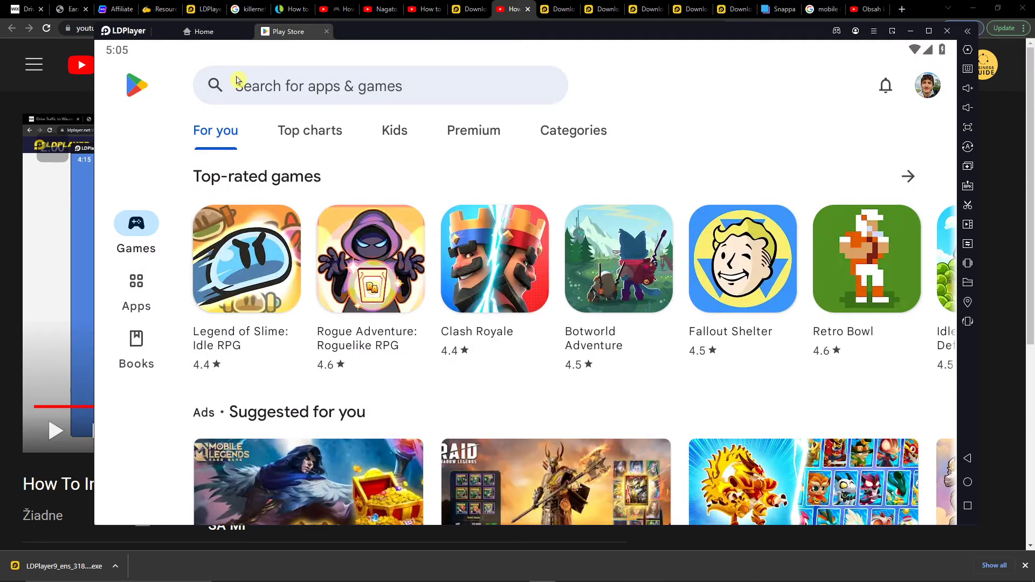
# - Search the Play Store for "rise of empires ice and fire" and install Rise of Empires: Ice and Fire
pyautogui.click(294, 89)
pyautogui.click(296, 142)
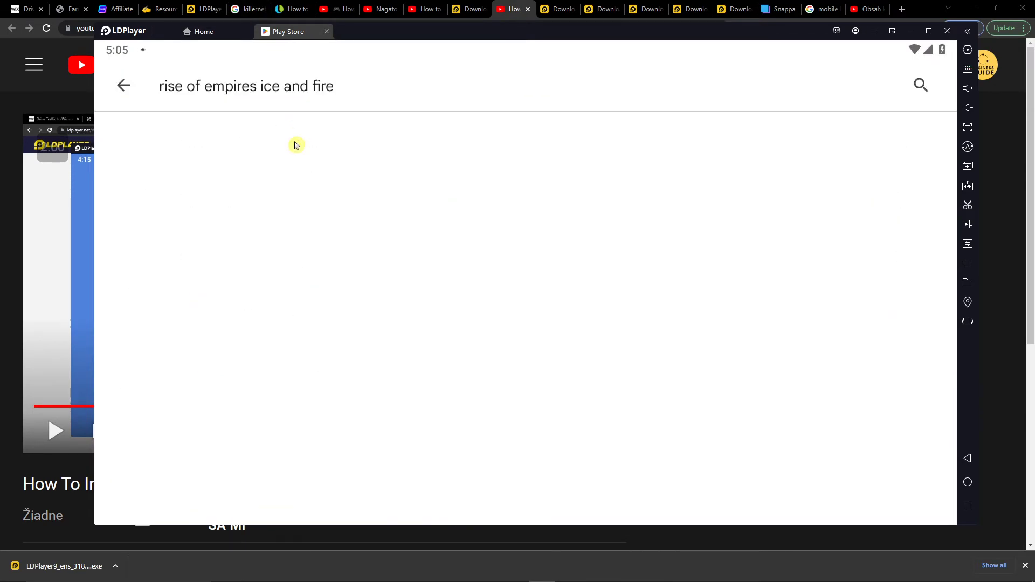
pyautogui.click(813, 221)
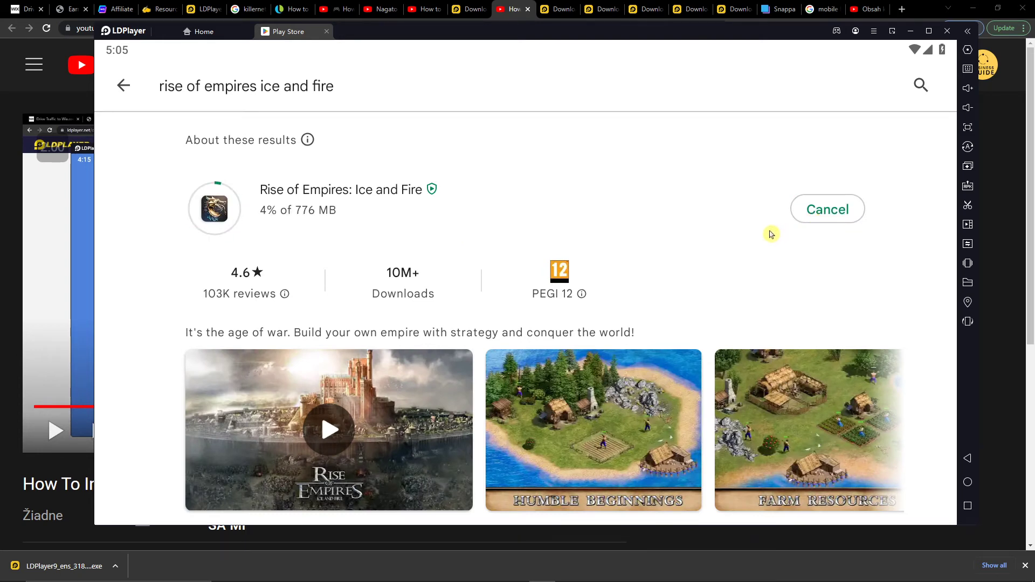
# - Open the store page of Rise of Empires: Ice and Fire and look through its details
pyautogui.click(492, 214)
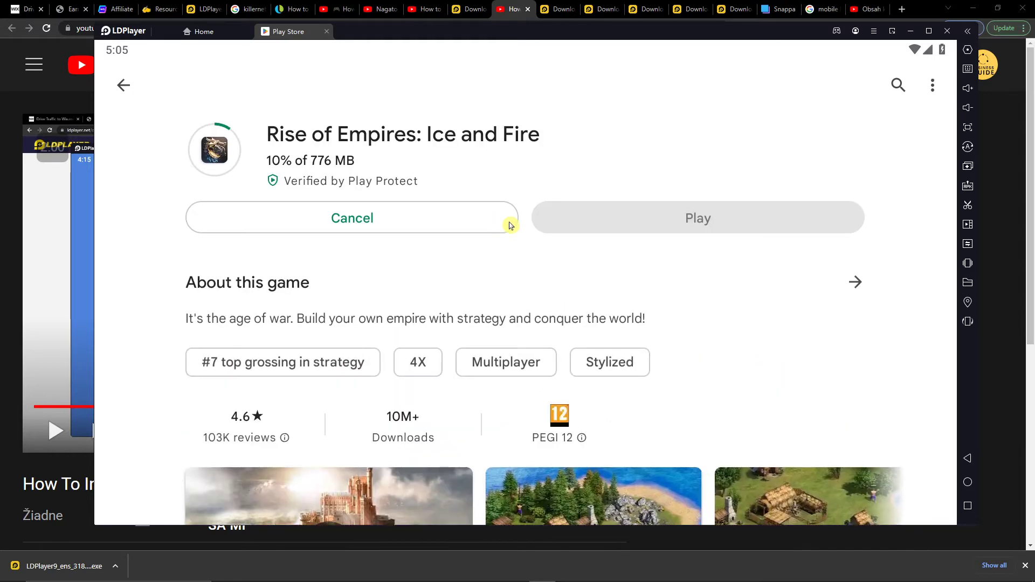
pyautogui.scroll(-4, 563, 256)
pyautogui.scroll(5, 534, 246)
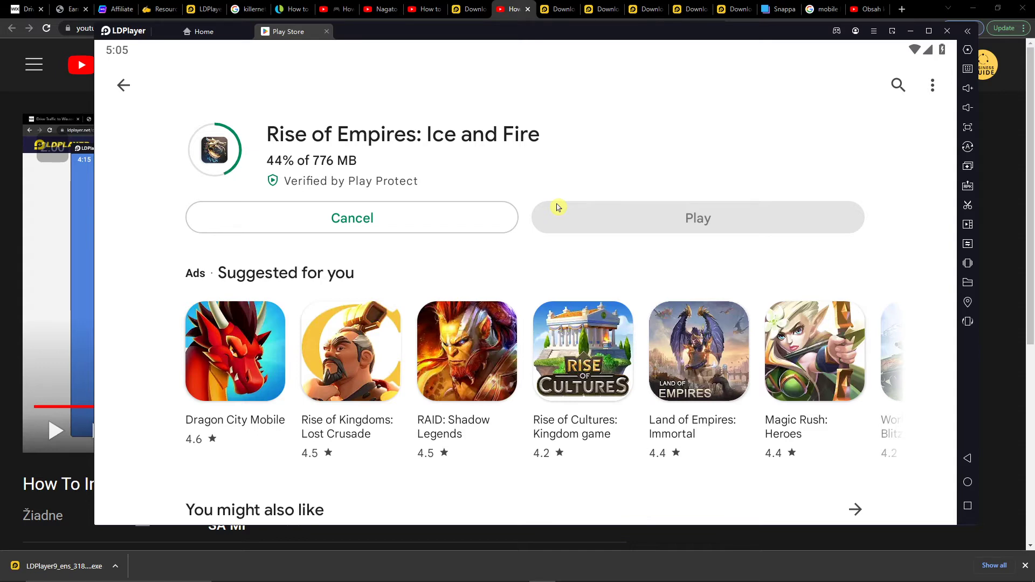
# - Open the suggested RAID: Shadow Legends page, examine its ratings and reviews, and return to the Rise of Empires search results
pyautogui.click(477, 370)
pyautogui.scroll(-10, 521, 339)
pyautogui.scroll(-5, 521, 339)
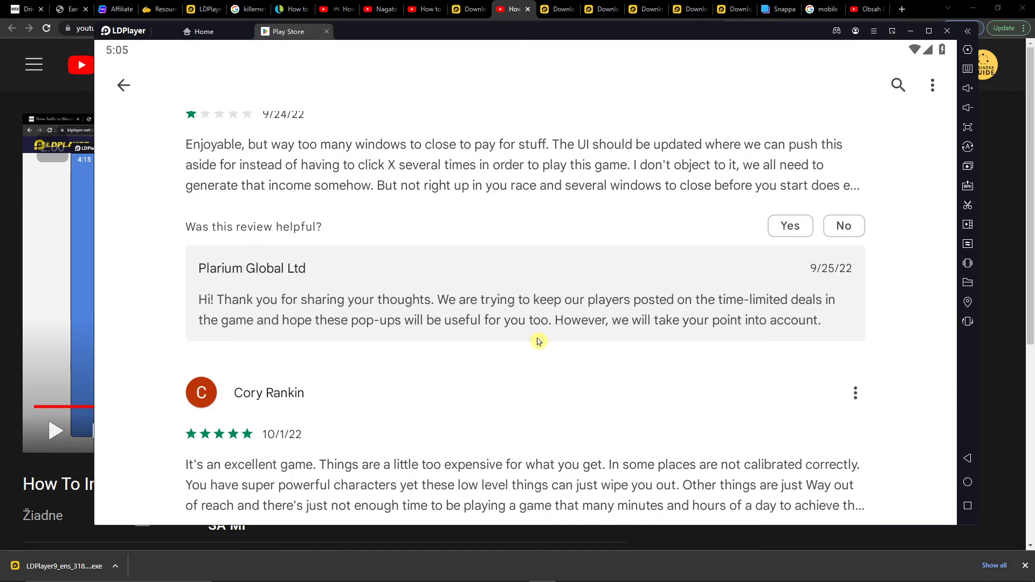
pyautogui.scroll(-1, 539, 341)
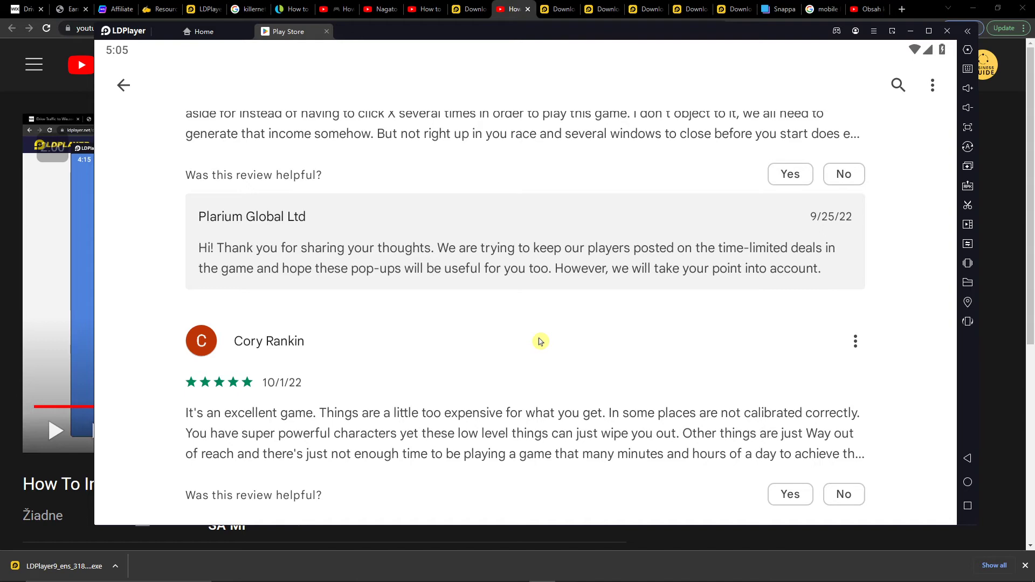
pyautogui.scroll(-5, 539, 341)
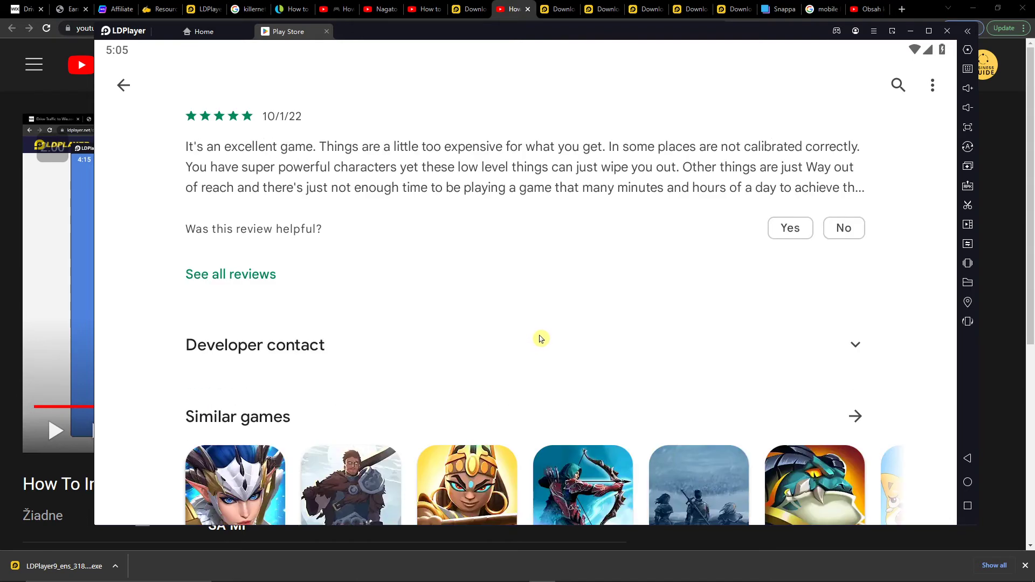
pyautogui.scroll(6, 540, 339)
pyautogui.scroll(15, 541, 334)
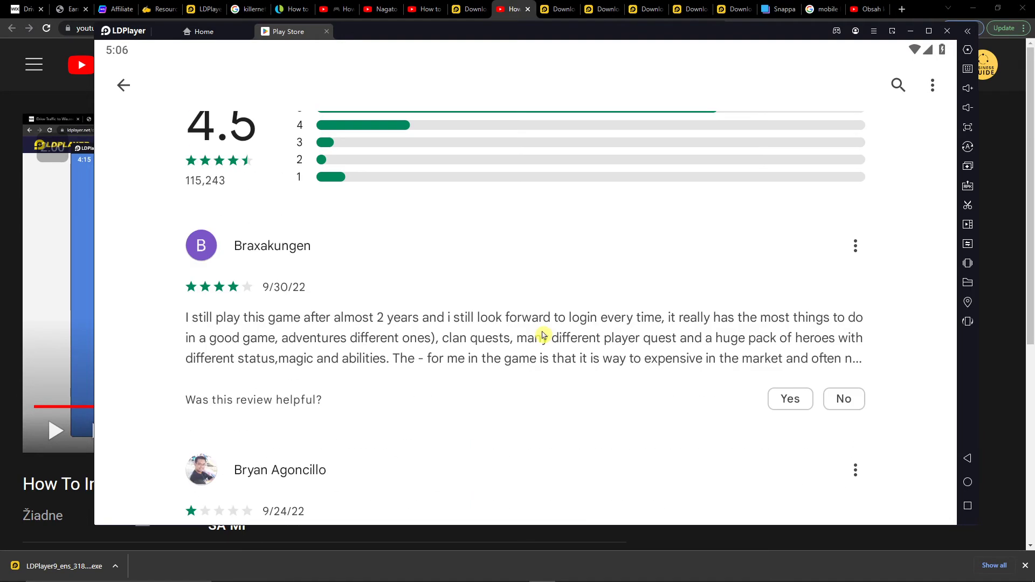
pyautogui.scroll(7, 548, 336)
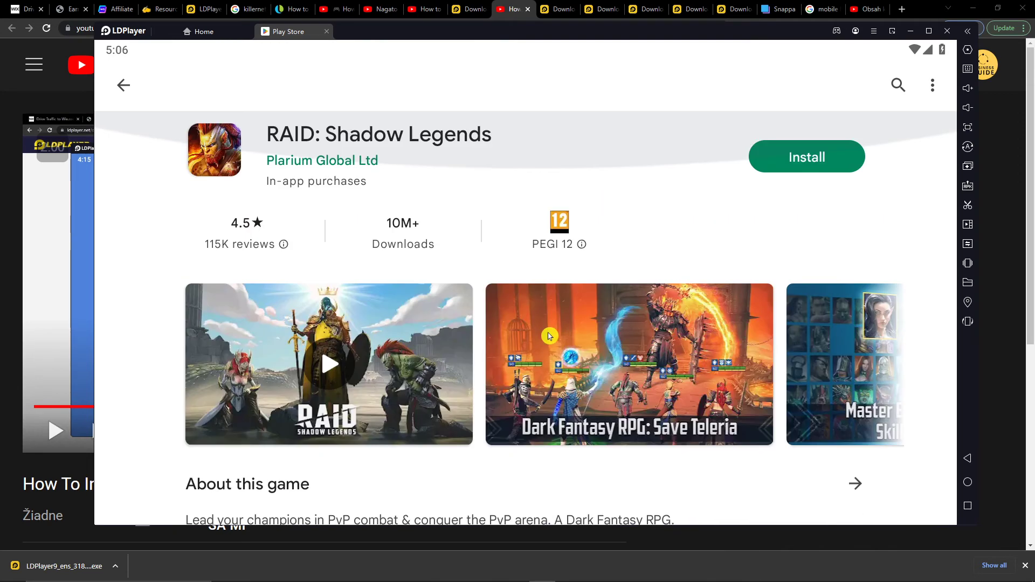
pyautogui.click(123, 84)
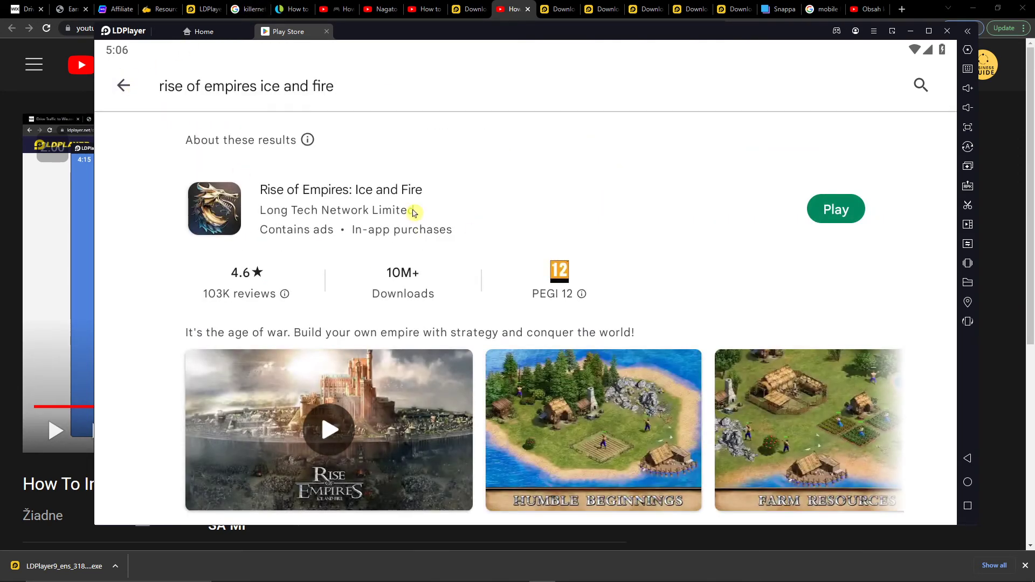
# - Launch Rise of Empires, select the Europe (EU) region, confirm being 16 or older and accept the terms to enter the game
pyautogui.click(821, 213)
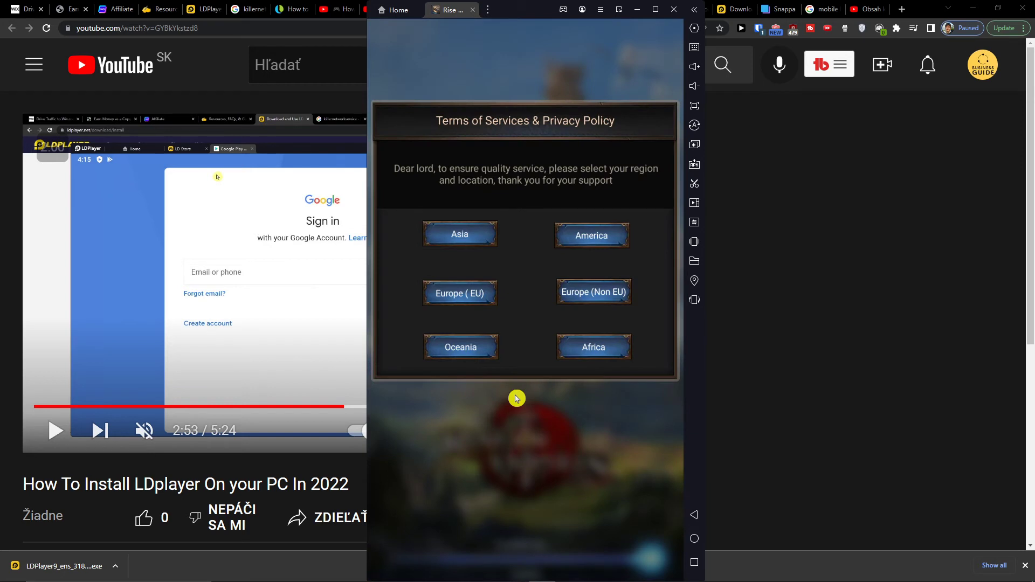
pyautogui.click(460, 298)
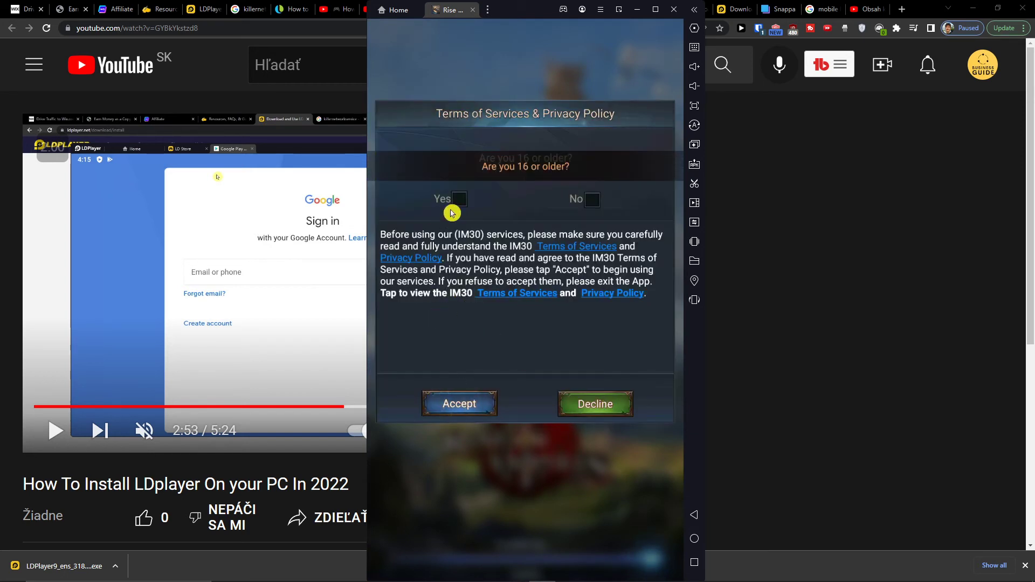
pyautogui.click(458, 200)
pyautogui.click(460, 402)
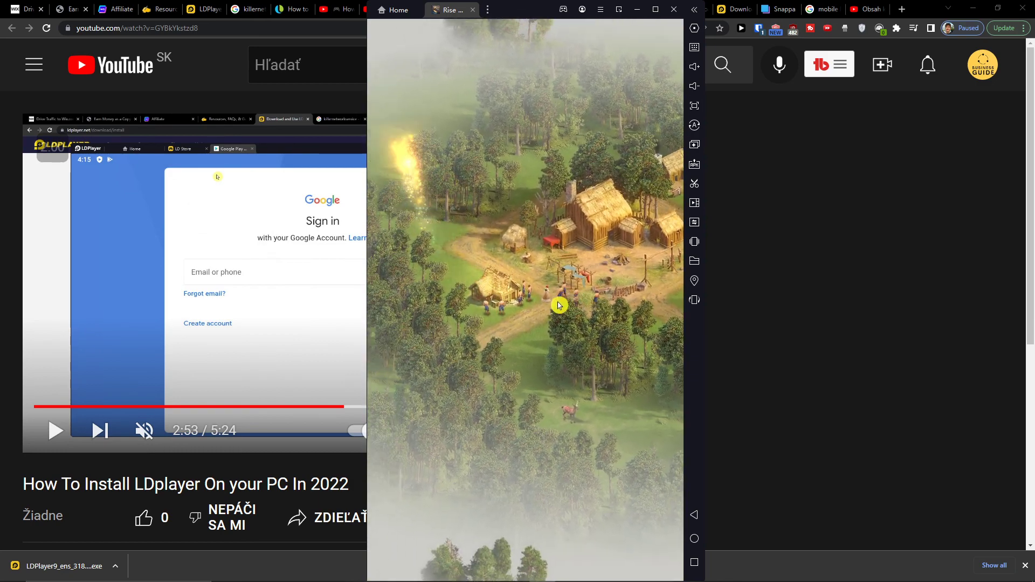
pyautogui.click(455, 270)
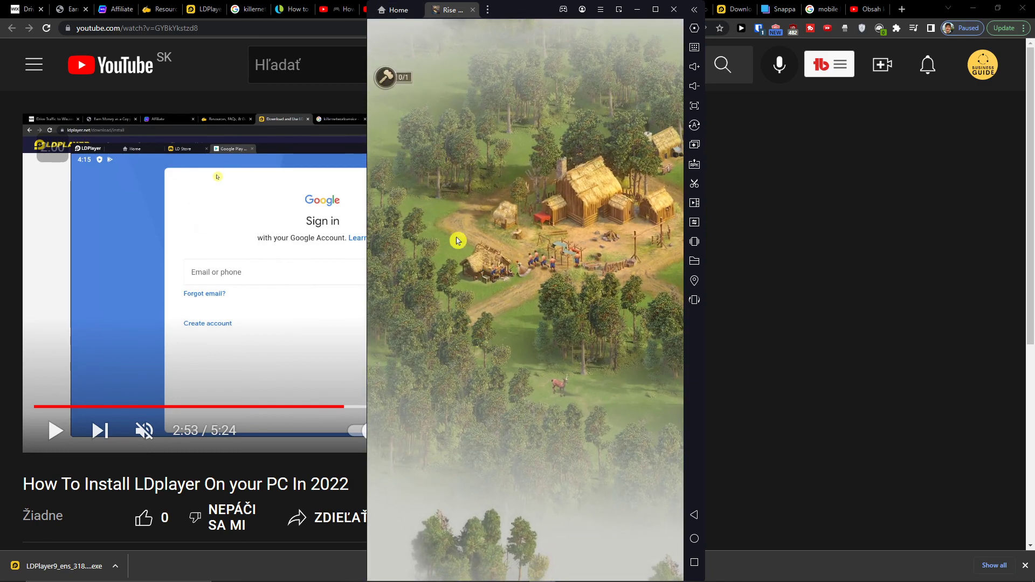